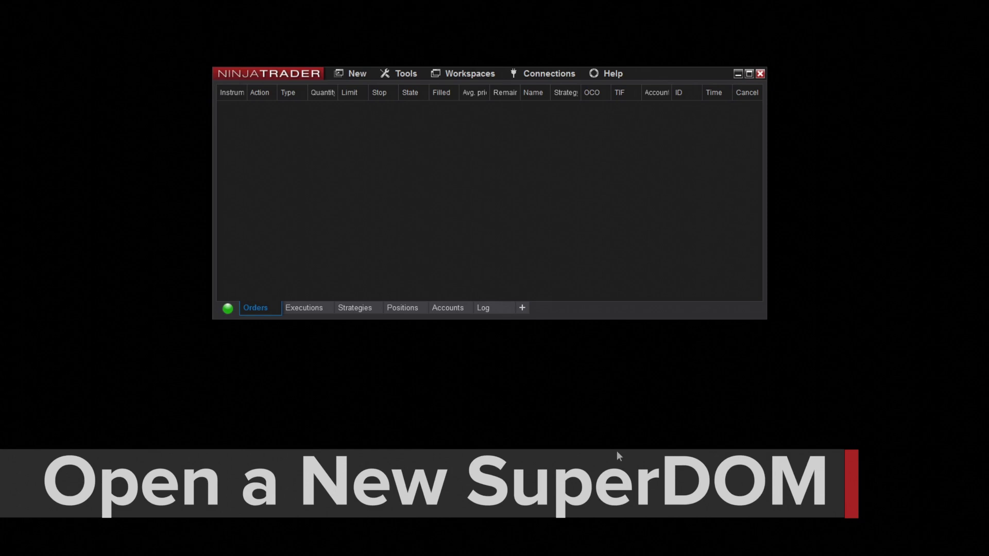
# Create a new SuperDOM (Dynamic) window and drag it to the middle of the screen
pyautogui.click(351, 75)
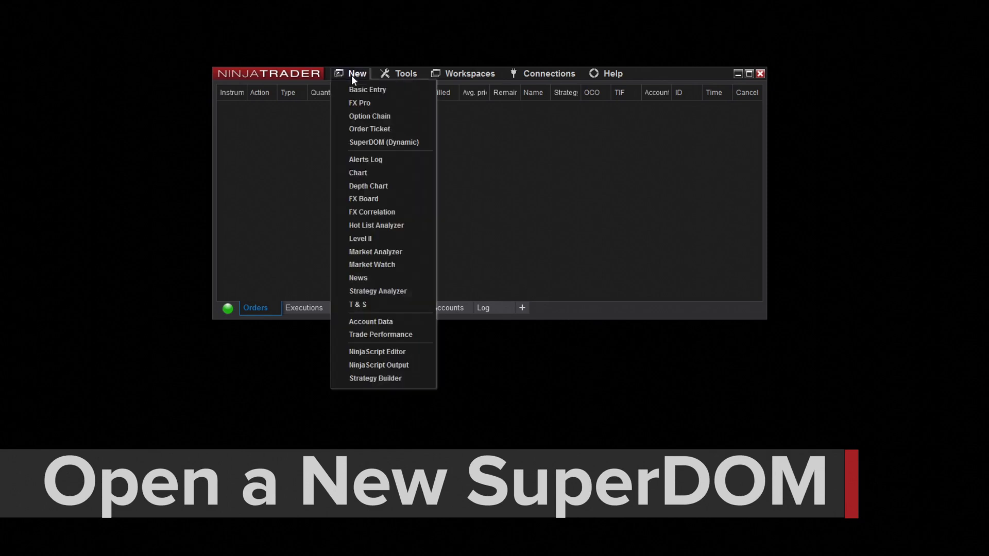
pyautogui.click(375, 142)
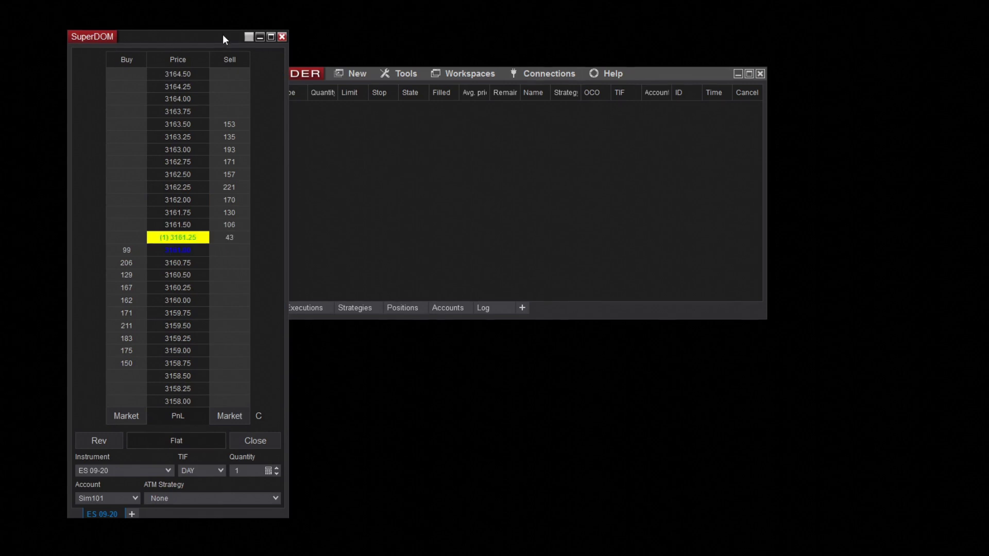
pyautogui.moveTo(219, 47); pyautogui.dragTo(532, 24)
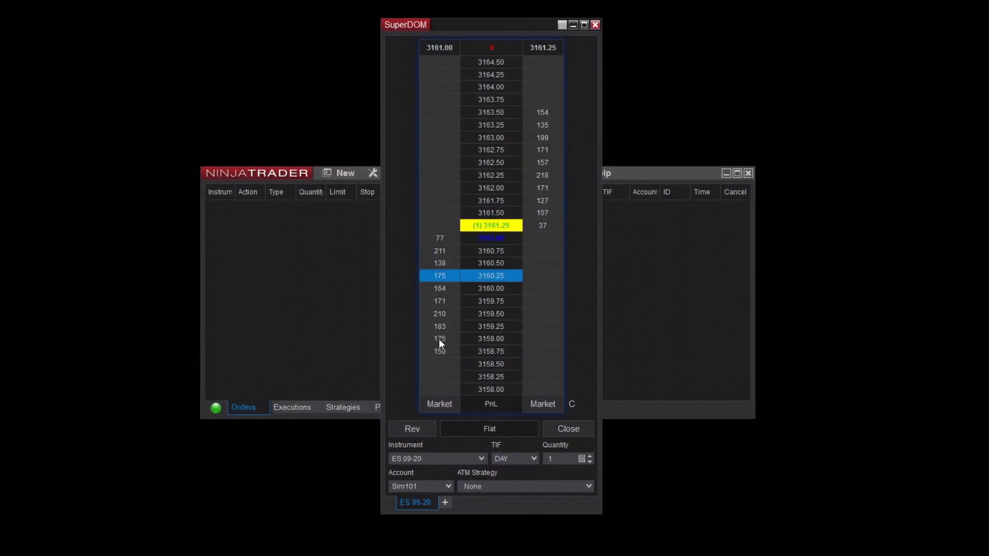
# Drop the typed 'AAP' search and load ES 09-20 from the Futures instrument list
pyautogui.click(459, 459)
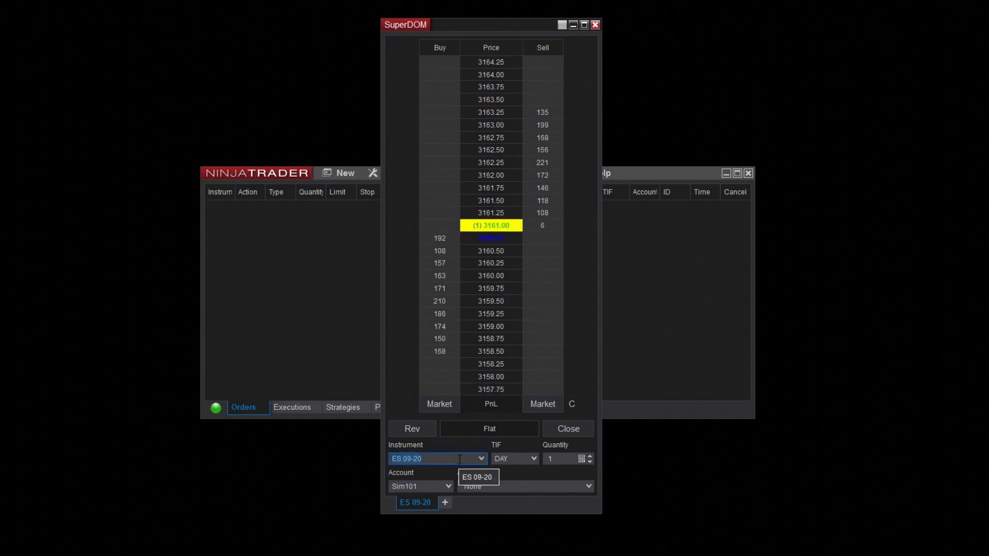
pyautogui.write('AAP')
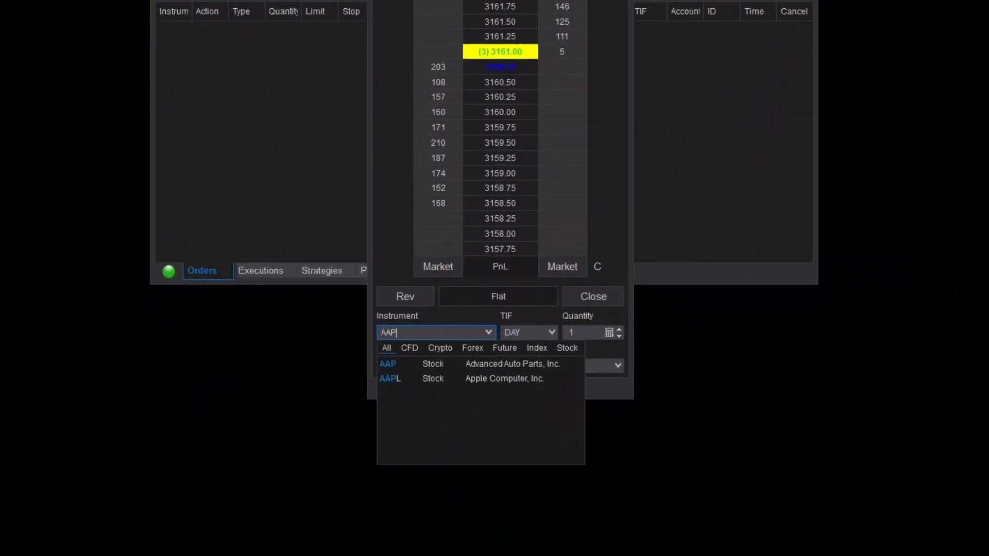
pyautogui.press('BackSpace')
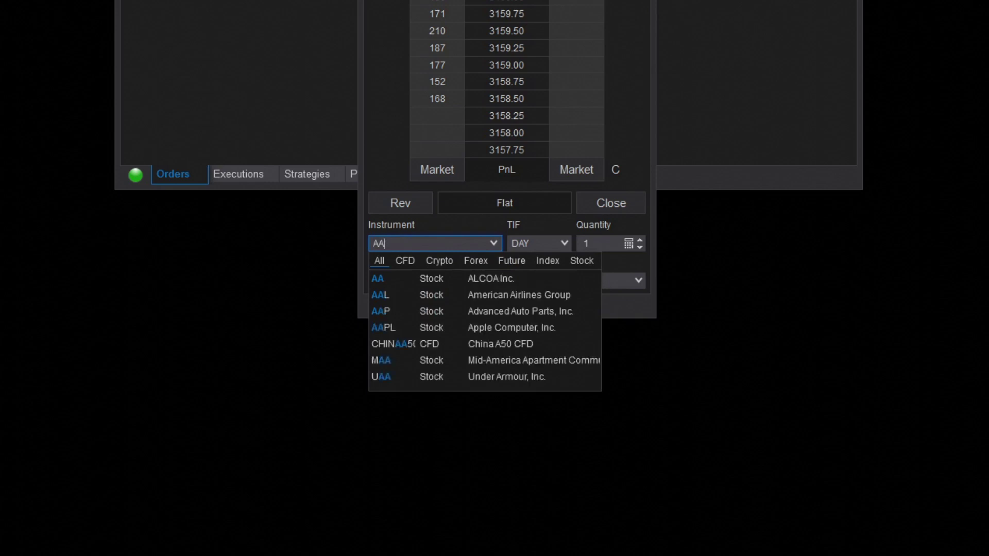
pyautogui.press('BackSpace')
pyautogui.press('BackSpace')
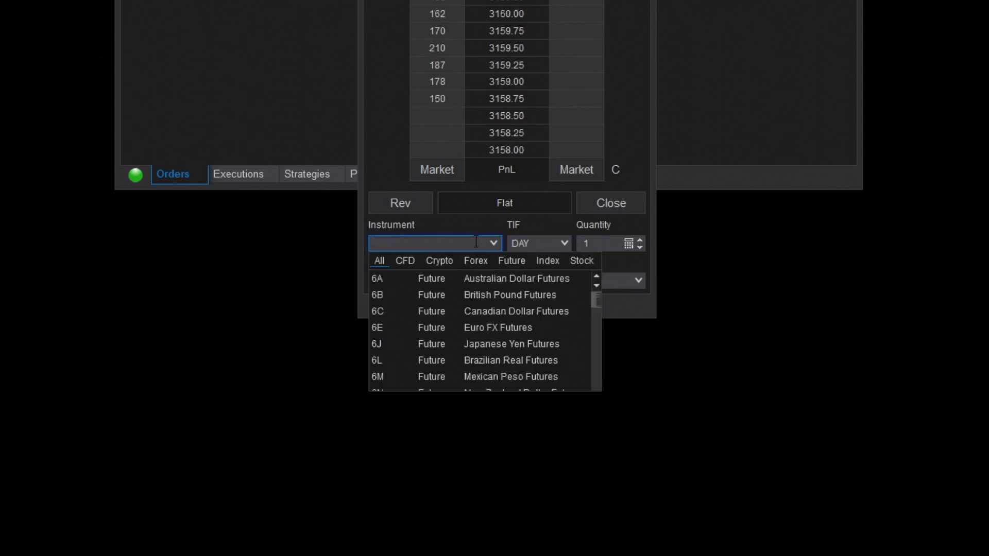
pyautogui.click(464, 232)
pyautogui.click(494, 243)
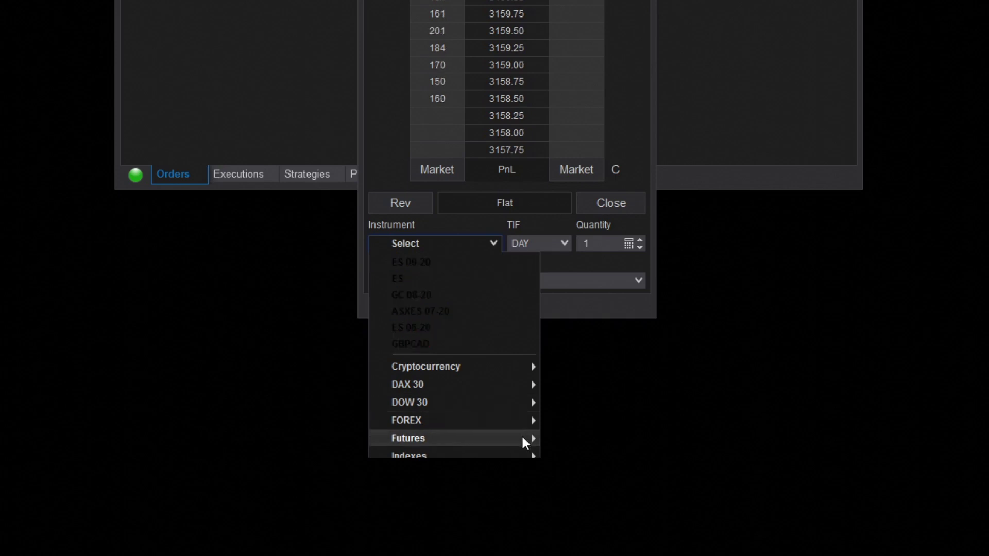
pyautogui.moveTo(522, 437)
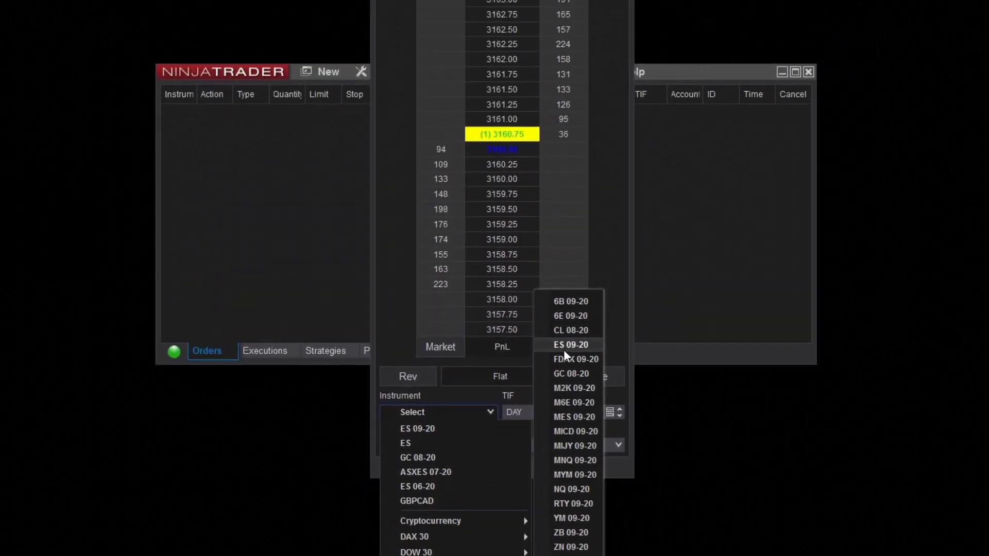
pyautogui.click(565, 349)
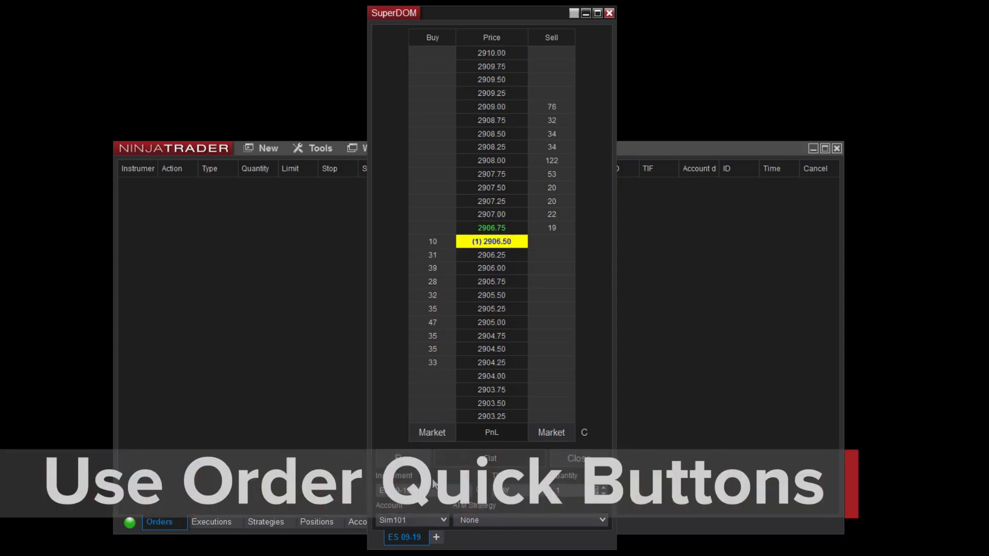
# Buy 1 ES contract at market, confirm the order, then close the position to go flat
pyautogui.click(416, 430)
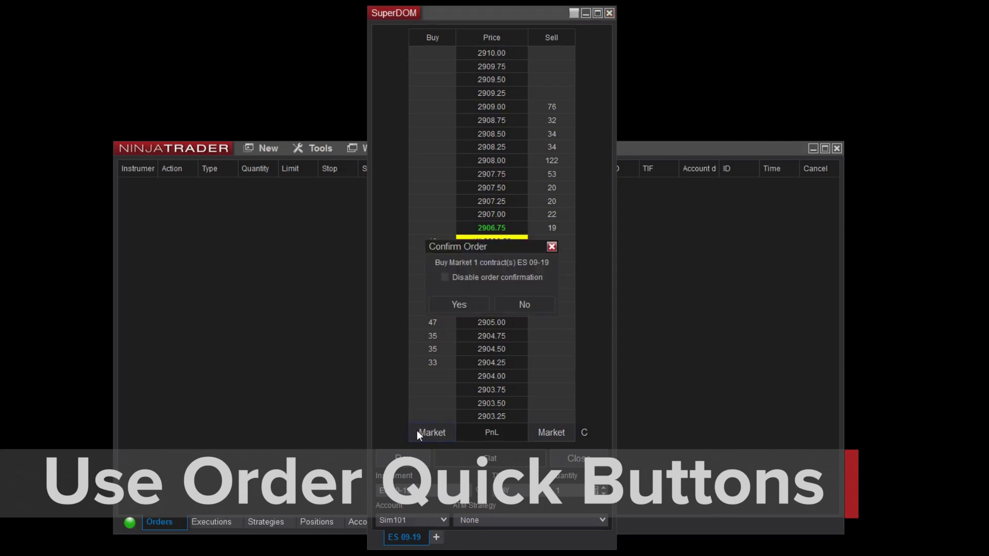
pyautogui.click(458, 305)
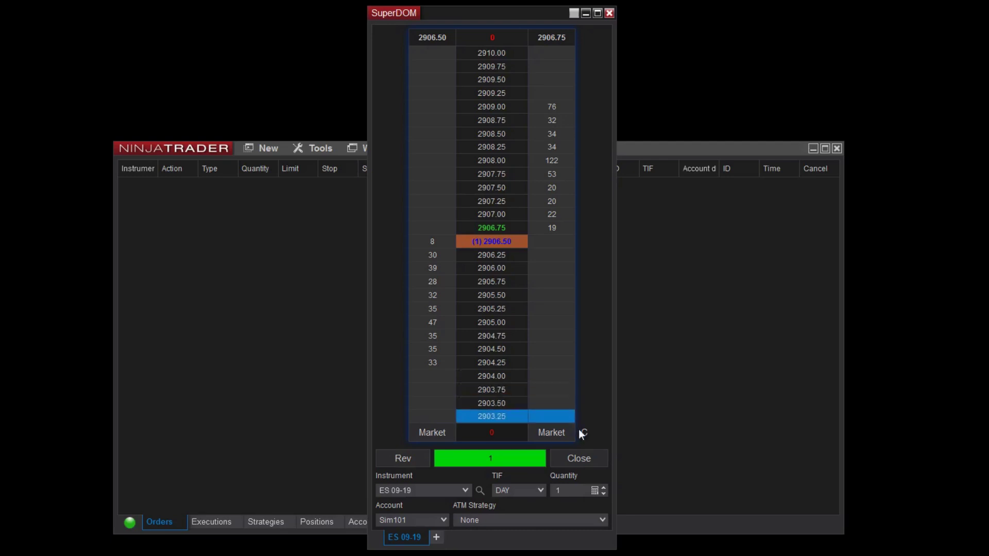
pyautogui.click(584, 460)
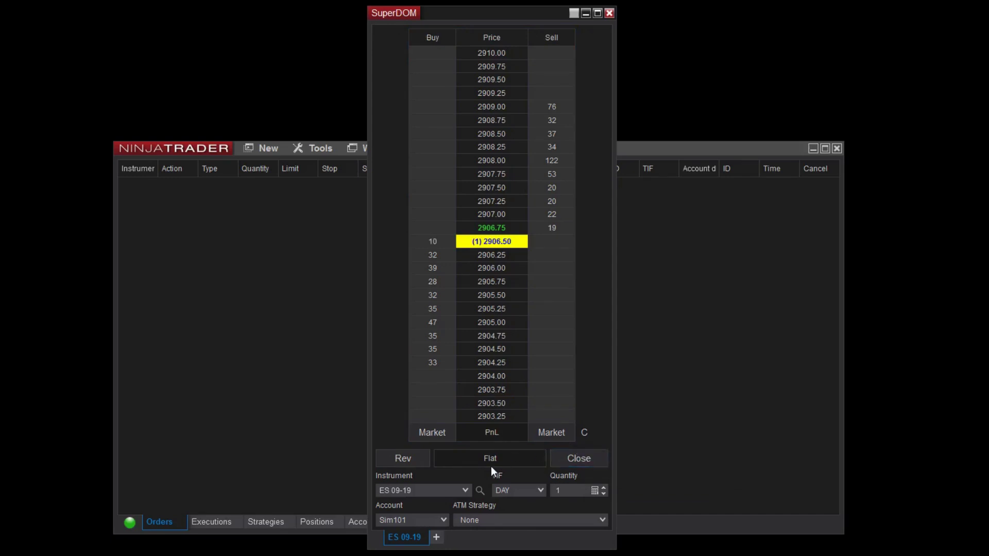
pyautogui.click(569, 492)
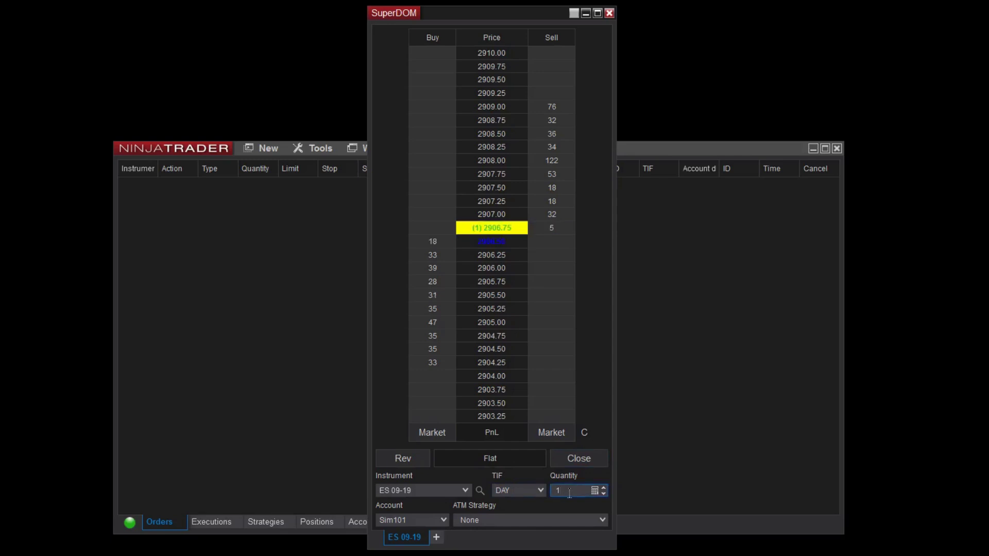
pyautogui.press('BackSpace')
pyautogui.click(605, 489)
pyautogui.click(604, 490)
pyautogui.click(604, 490)
pyautogui.click(593, 492)
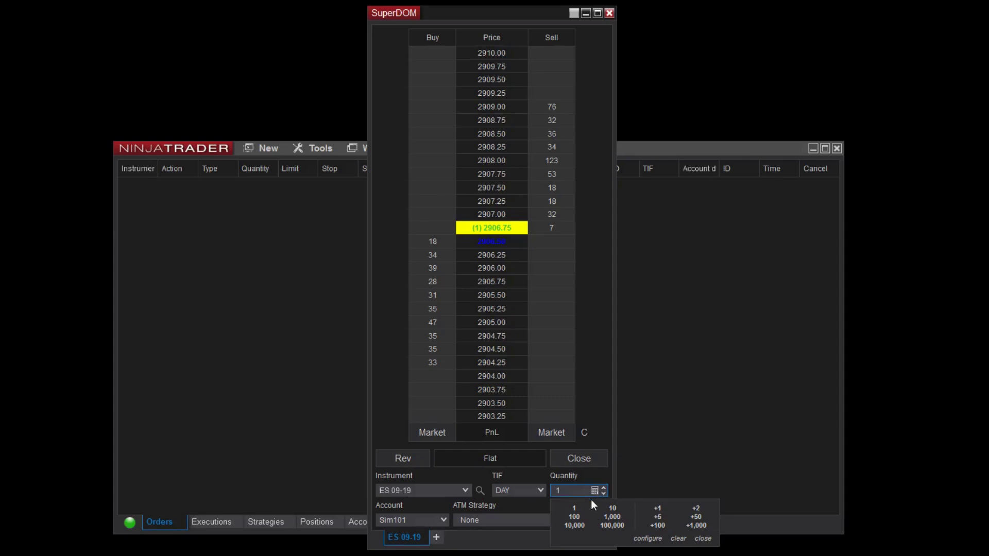
pyautogui.click(586, 490)
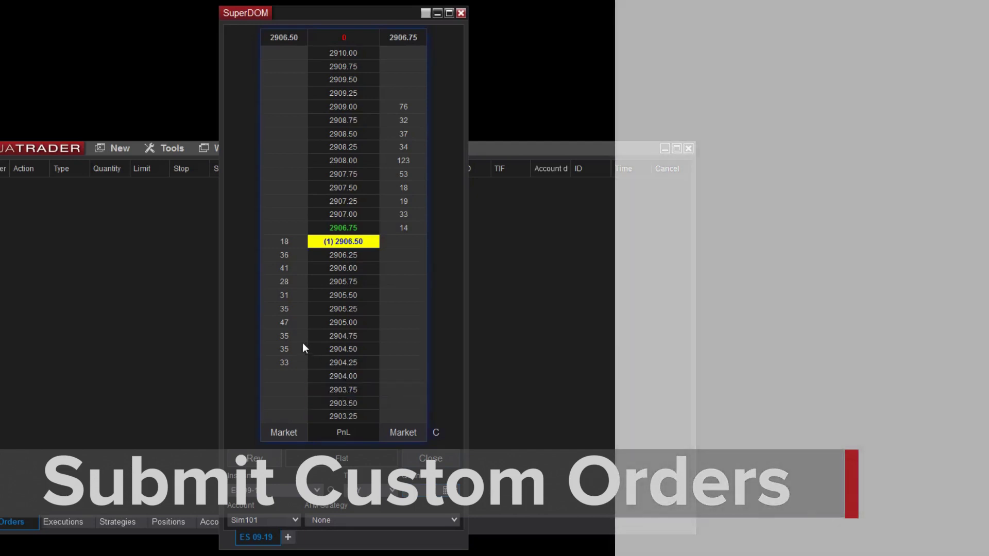
# Place and confirm a 1-contract buy limit at 2904.25 and sell limit at 2908.50
pyautogui.click(283, 362)
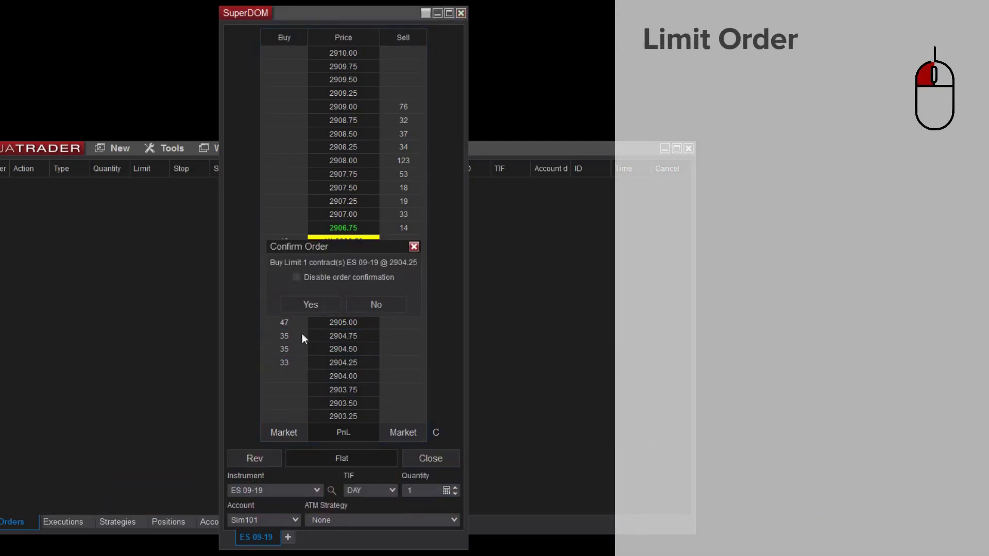
pyautogui.click(311, 308)
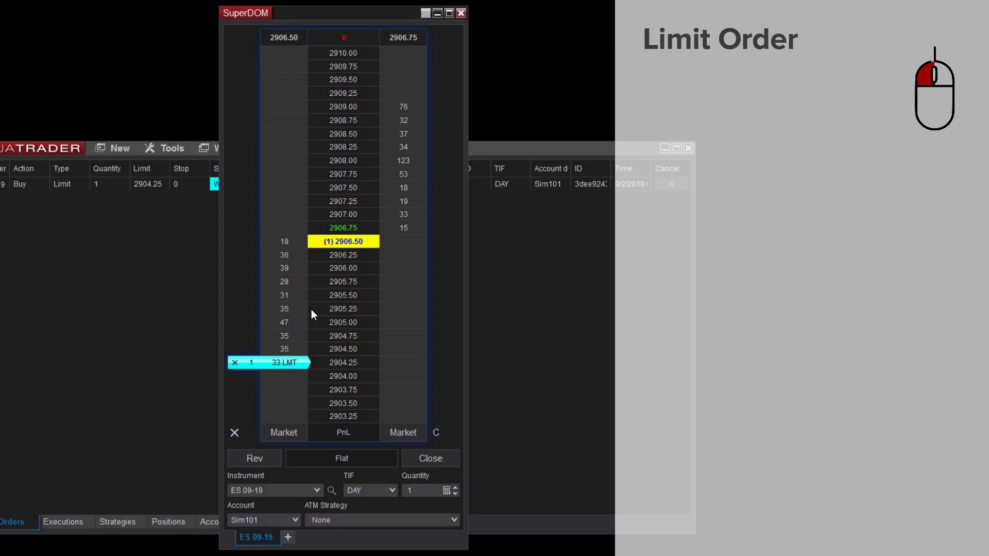
pyautogui.click(415, 128)
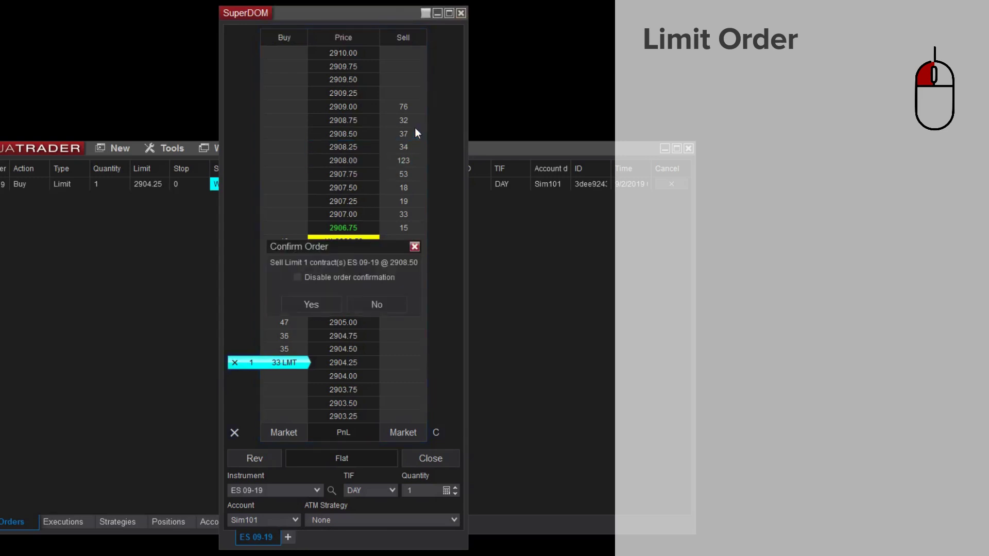
pyautogui.click(318, 305)
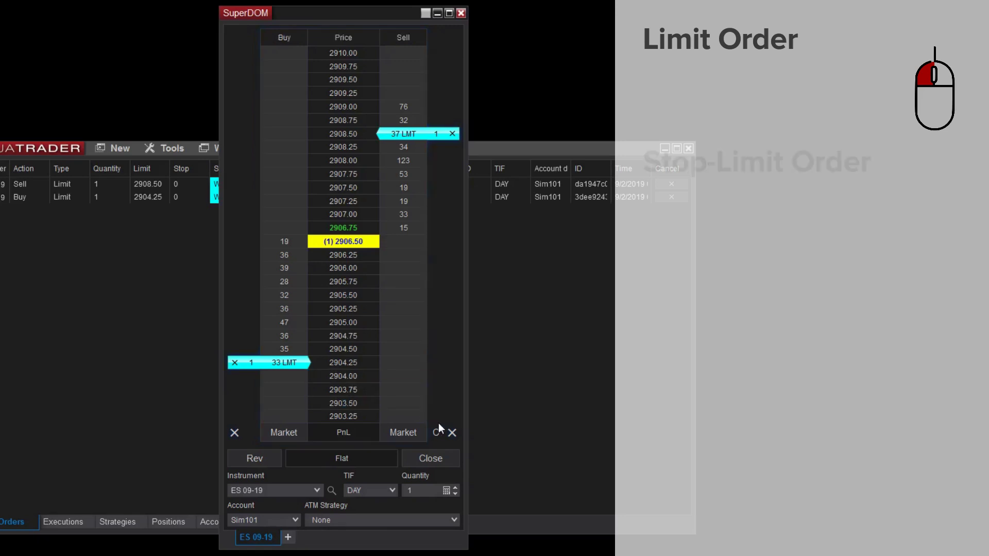
# Cancel both limits, place a buy stop-limit at 2908.25, and start a sell stop-limit at 2904.50
pyautogui.click(448, 455)
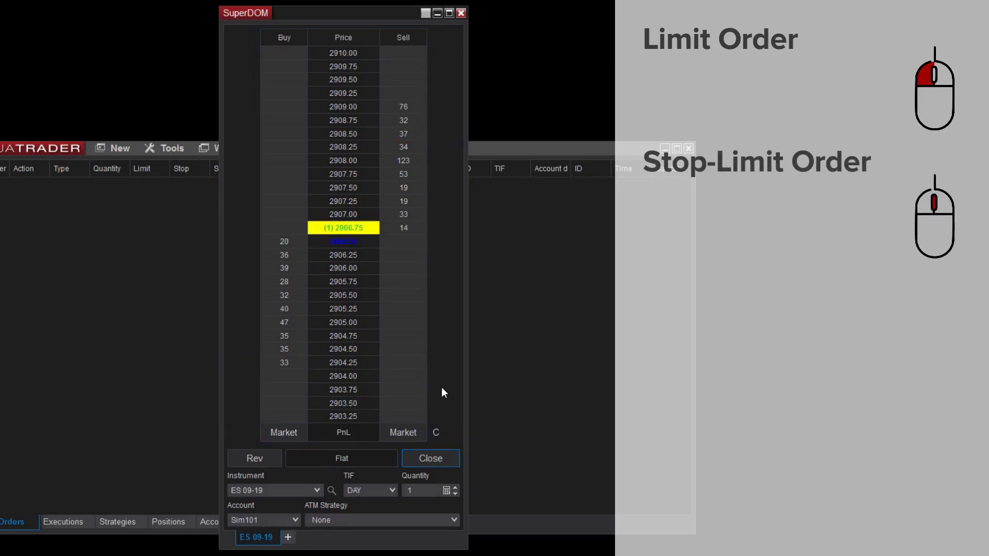
pyautogui.middleClick(282, 135)
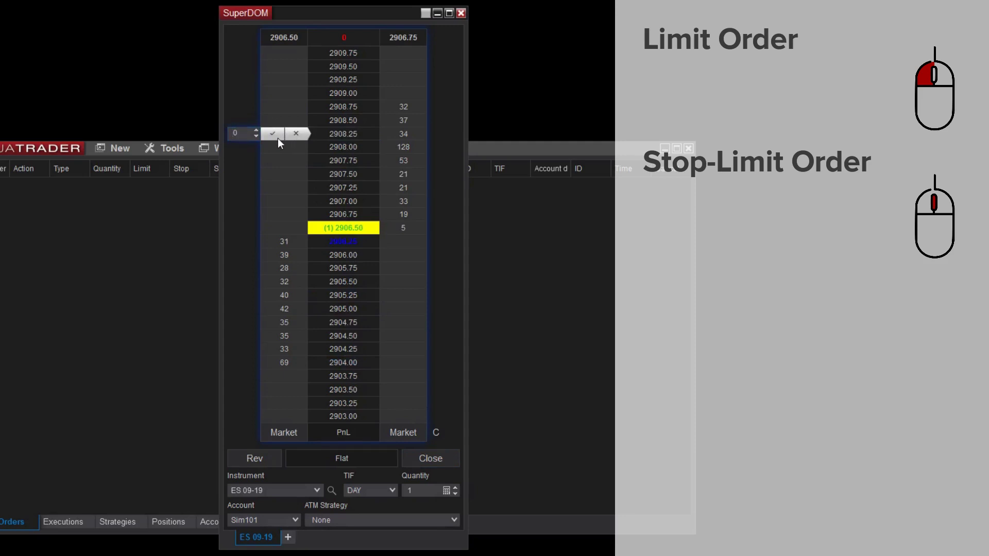
pyautogui.click(277, 137)
pyautogui.click(309, 304)
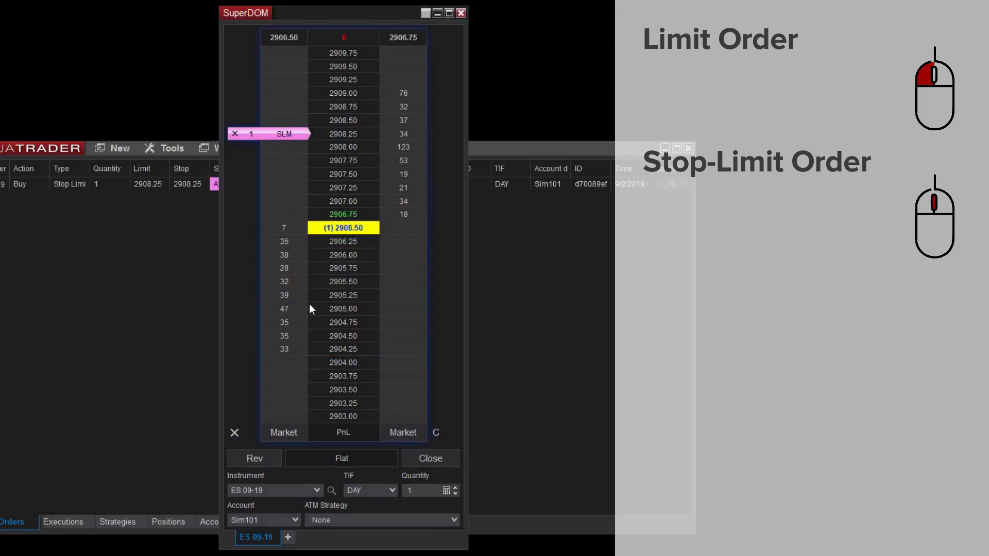
pyautogui.middleClick(412, 332)
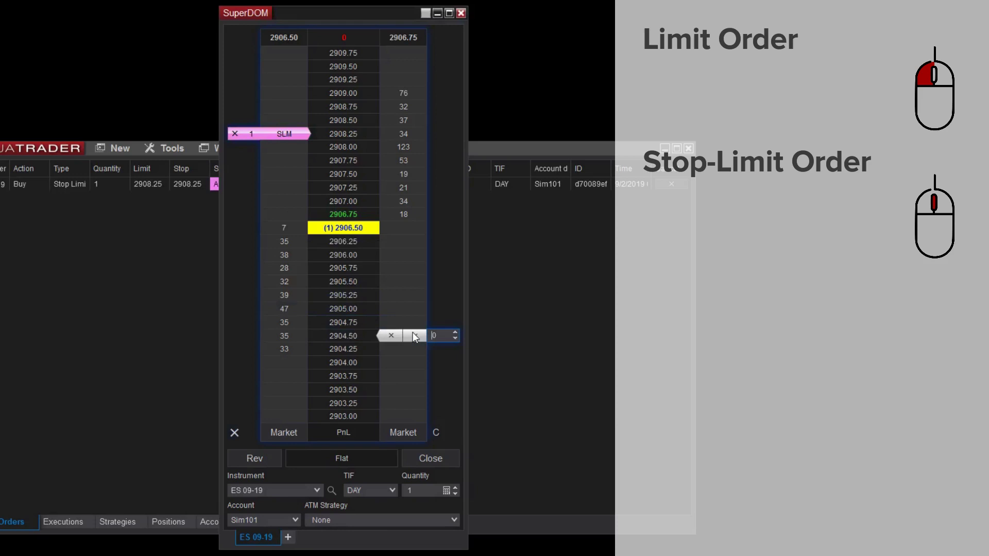
pyautogui.click(413, 333)
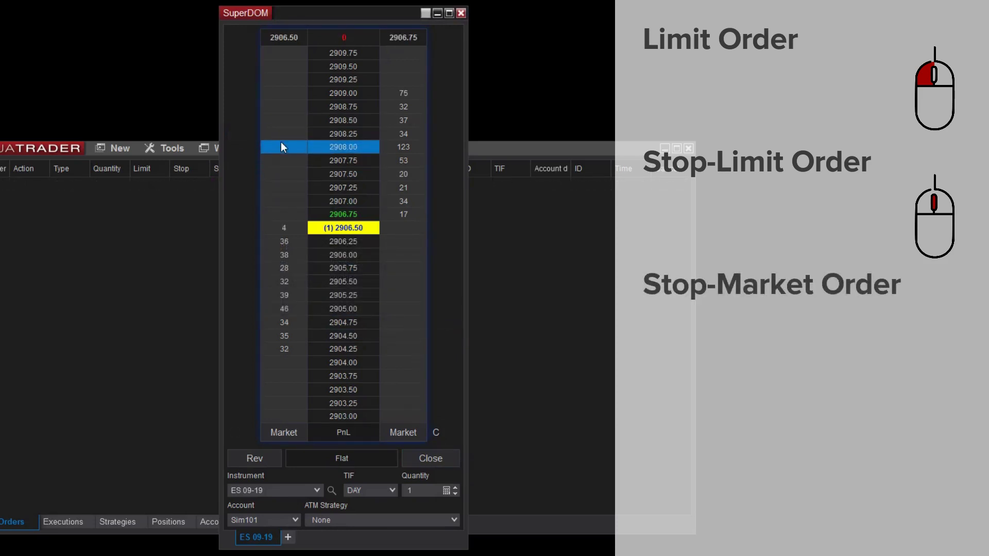
# Place a buy stop-market at 2908.00 and a sell stop-market at 2904.50, then cancel both
pyautogui.keyDown('ctrl'); pyautogui.middleClick(281, 148); pyautogui.keyUp('ctrl')
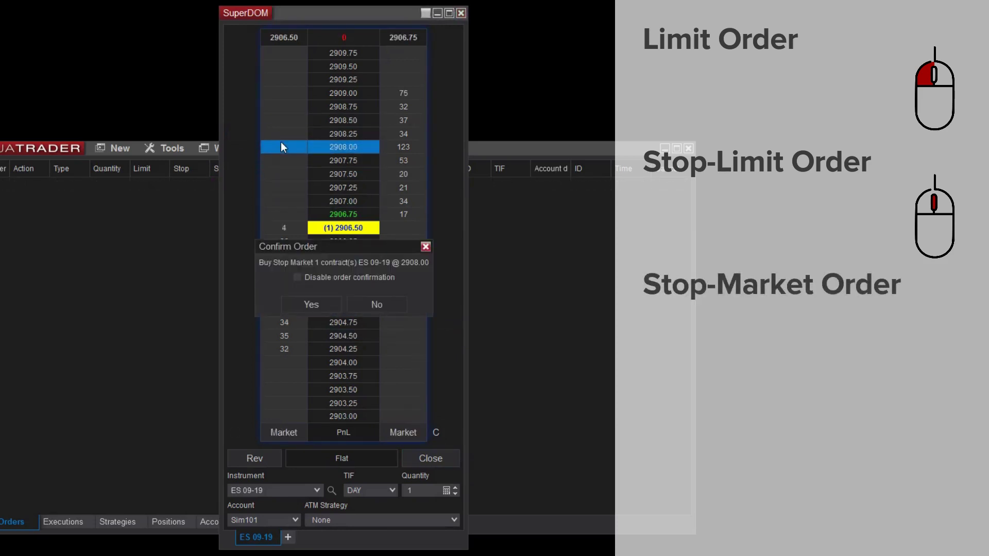
pyautogui.click(312, 304)
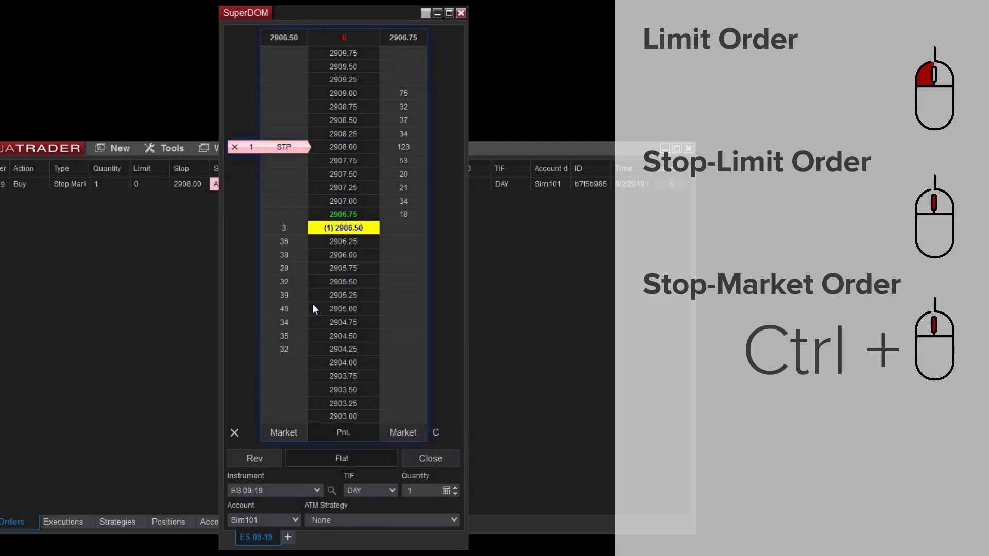
pyautogui.keyDown('ctrl'); pyautogui.middleClick(406, 331); pyautogui.keyUp('ctrl')
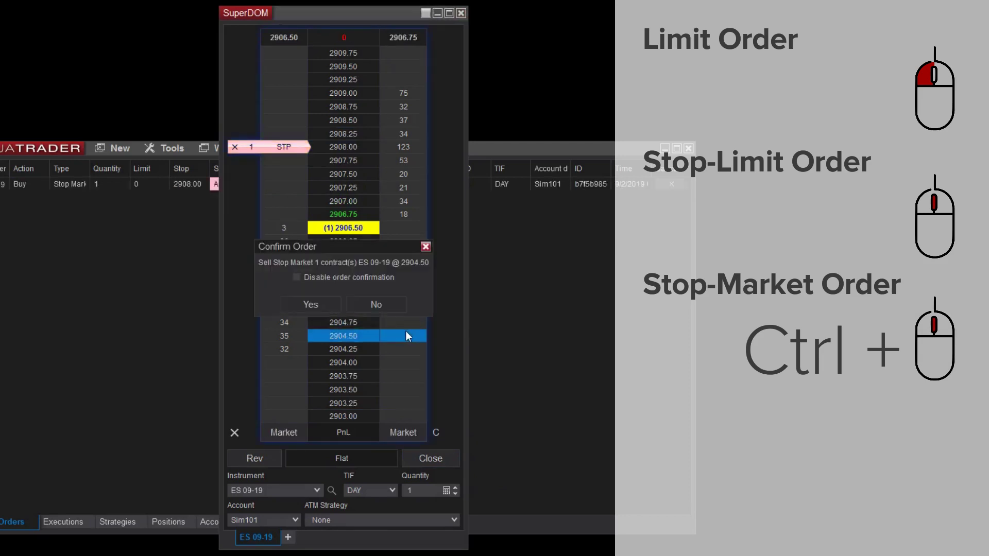
pyautogui.click(313, 304)
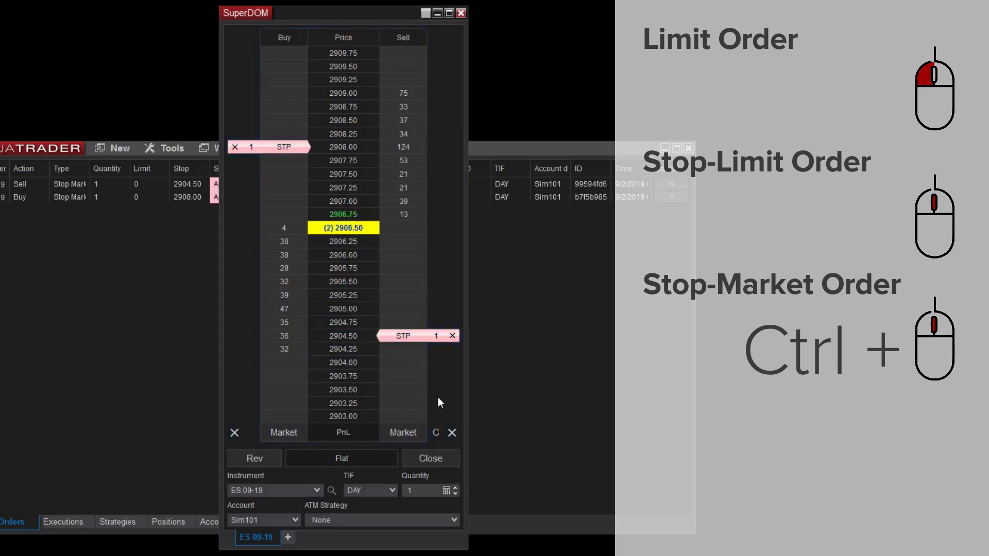
pyautogui.click(448, 456)
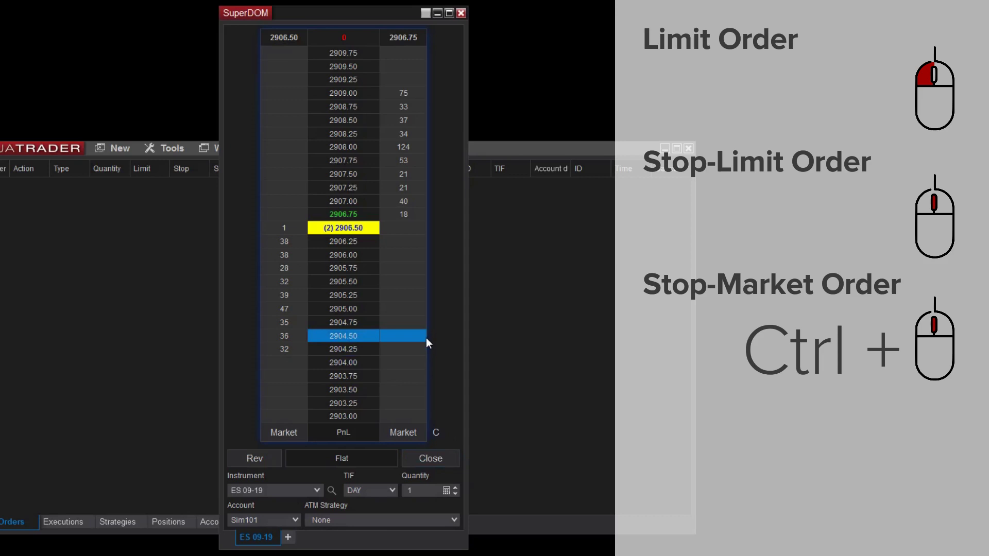
# Place a buy MIT at 2904.00 and a sell MIT at 2908.75, then cancel both
pyautogui.keyDown('ctrl'); pyautogui.click(279, 369); pyautogui.keyUp('ctrl')
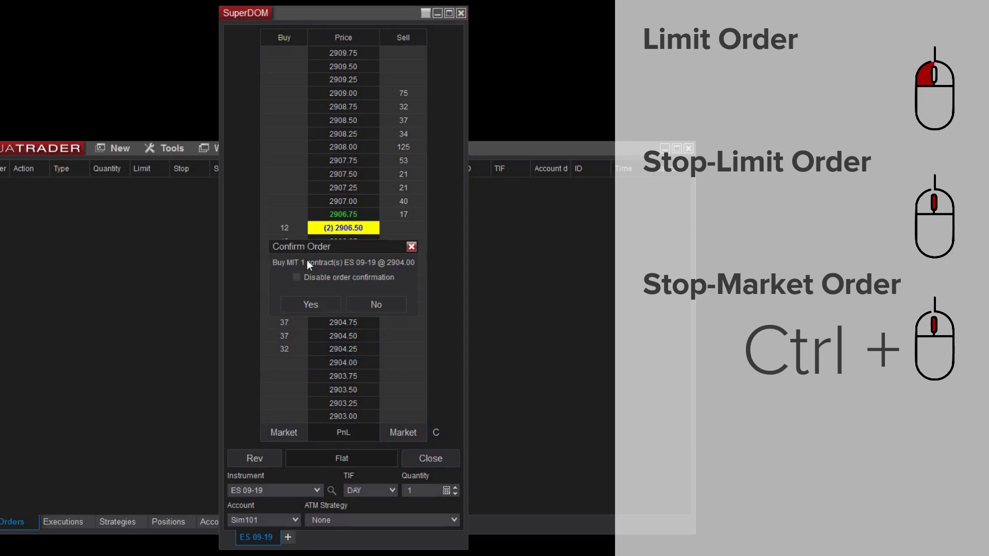
pyautogui.click(311, 302)
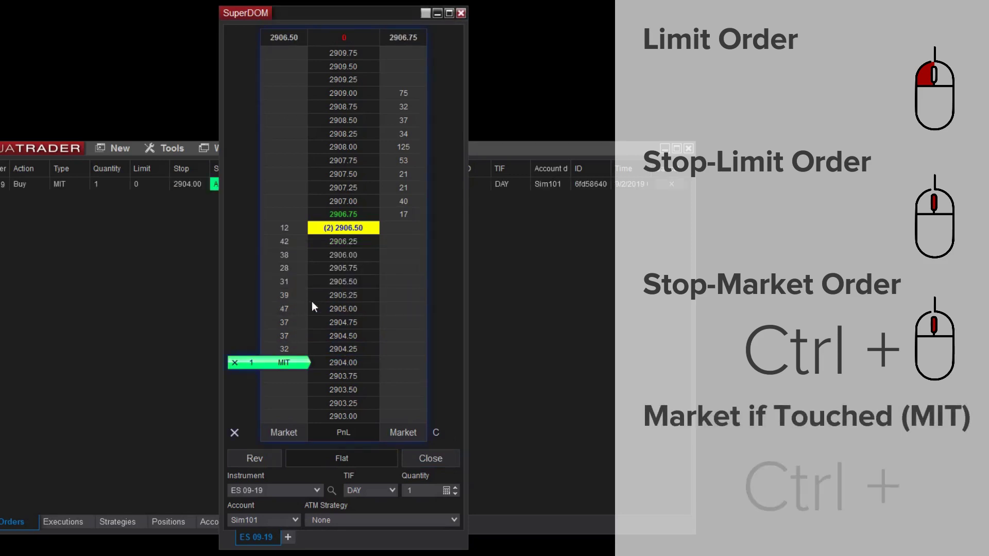
pyautogui.keyDown('ctrl'); pyautogui.click(395, 110); pyautogui.keyUp('ctrl')
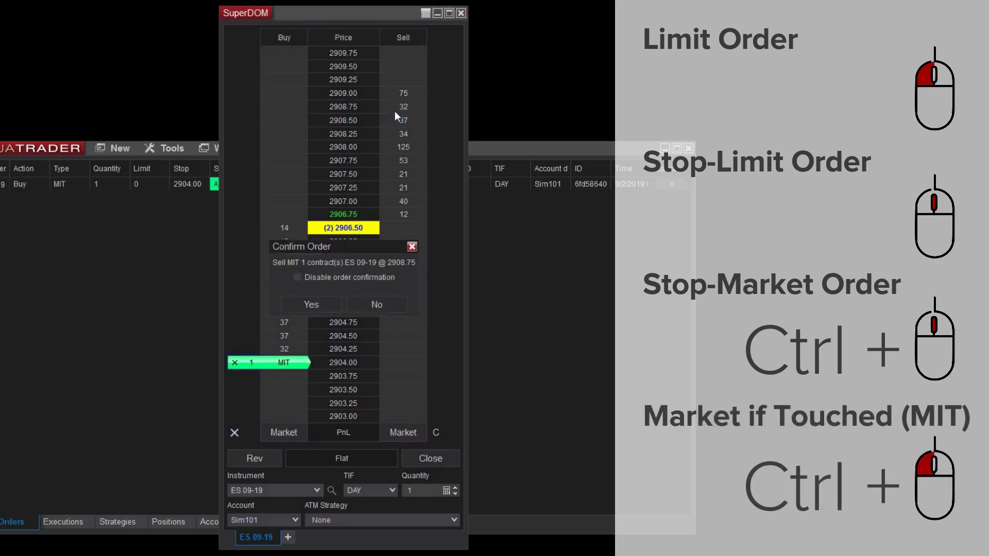
pyautogui.click(320, 297)
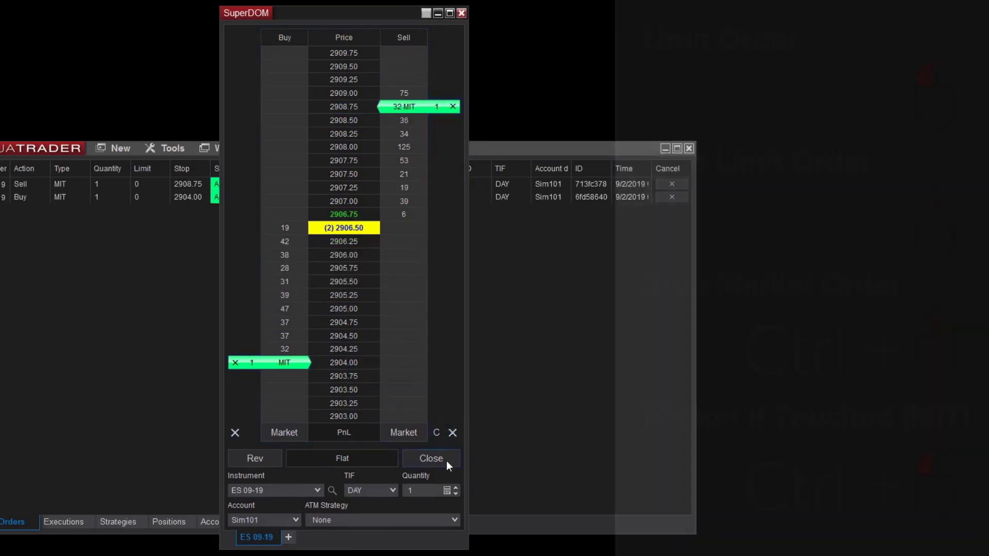
pyautogui.click(431, 458)
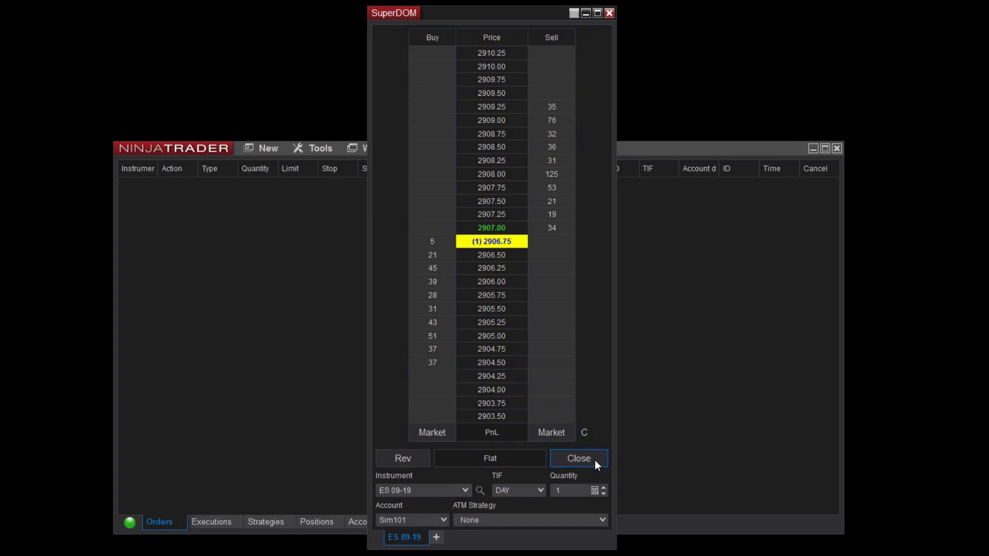